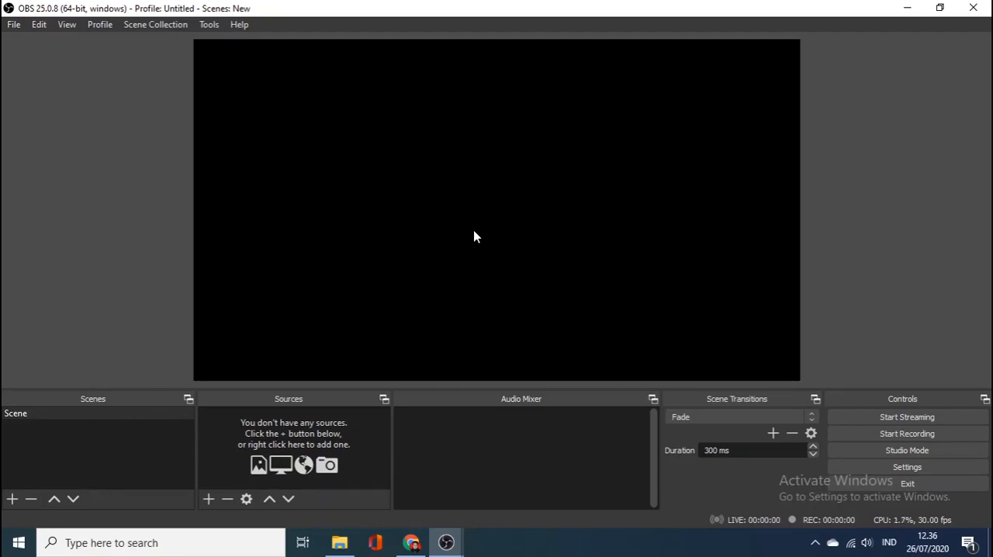
Step: Add a new Display Capture source for Display 1: 1366x768 with cursor capture enabled
click(209, 499)
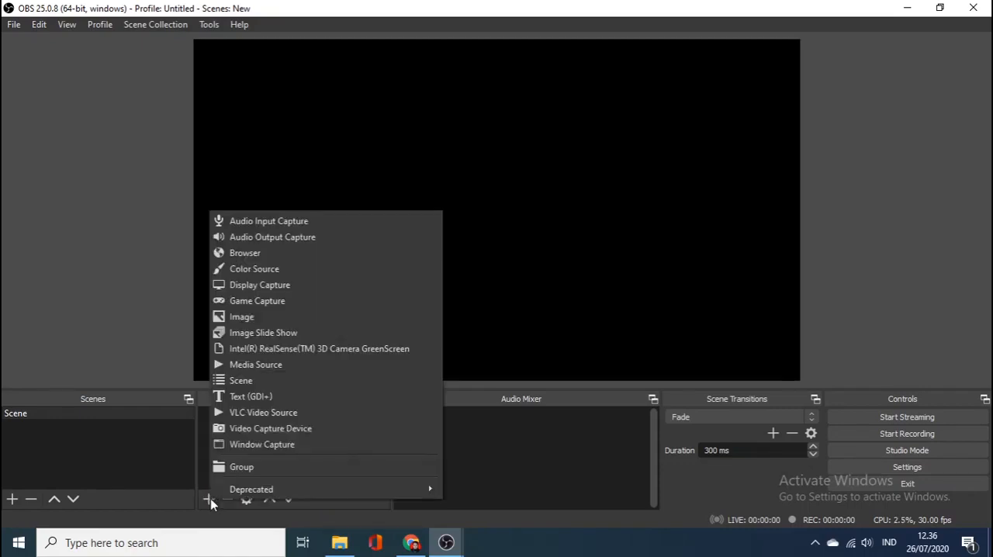
click(281, 286)
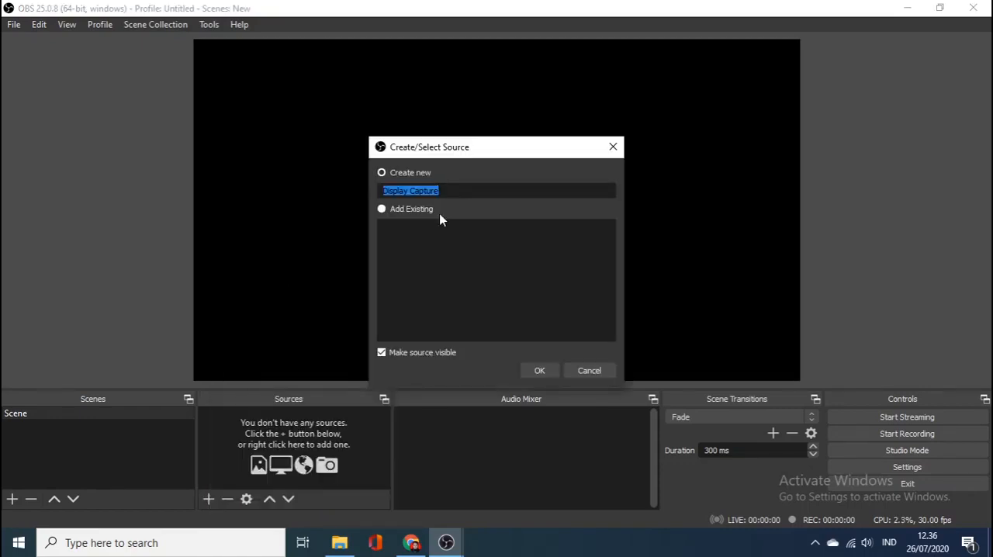
click(546, 372)
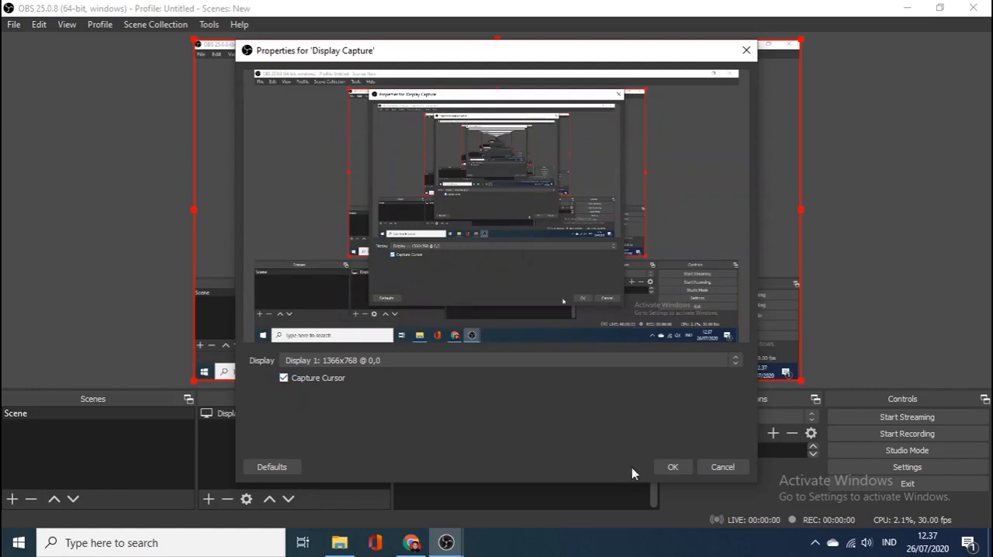
click(668, 467)
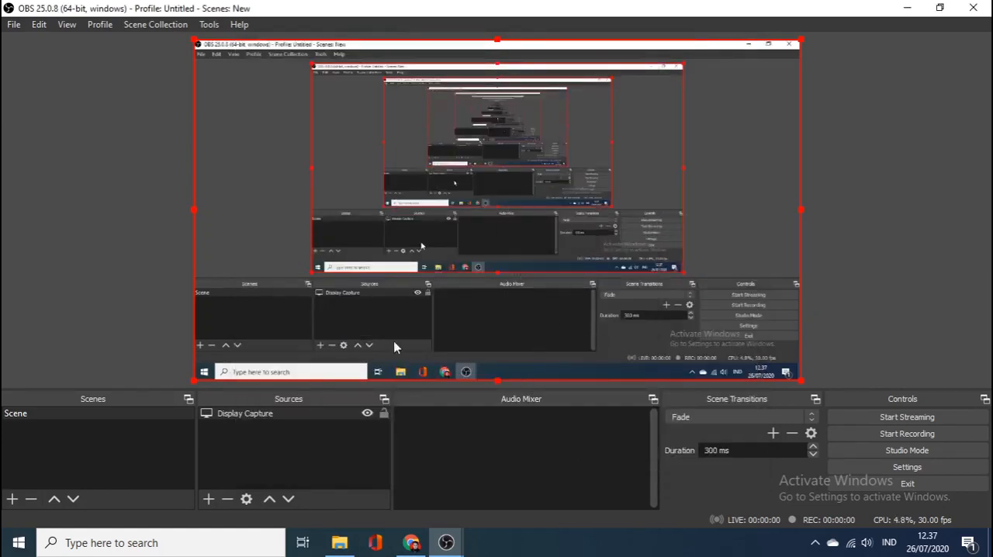
click(854, 235)
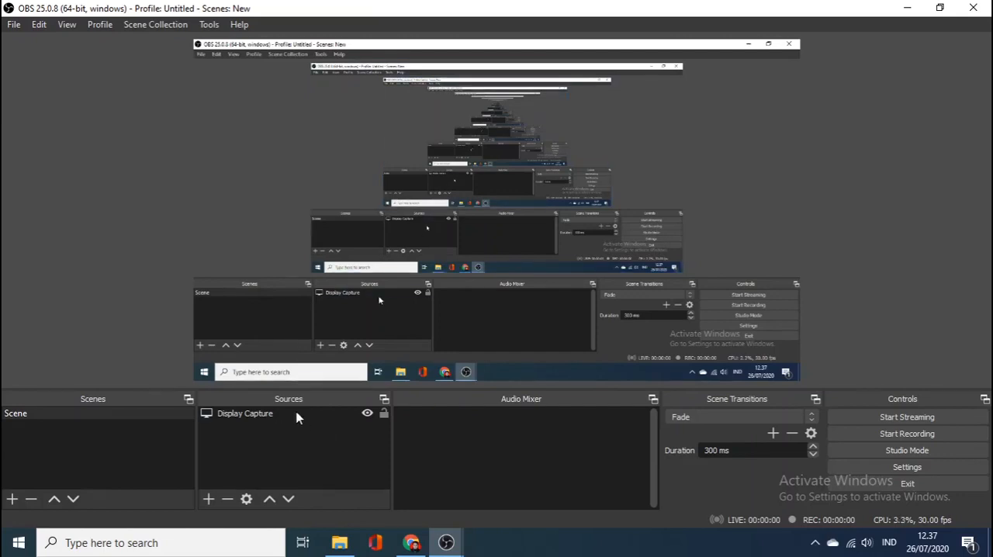
Step: Add a new Audio Input Capture source using the Microphone (Samson Meteor Mic) device
click(277, 424)
click(207, 499)
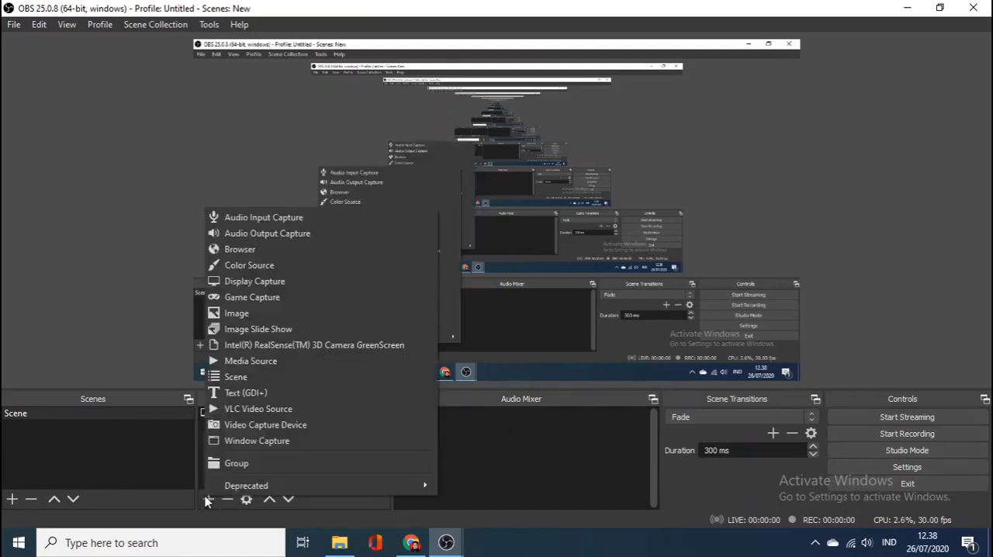
click(297, 224)
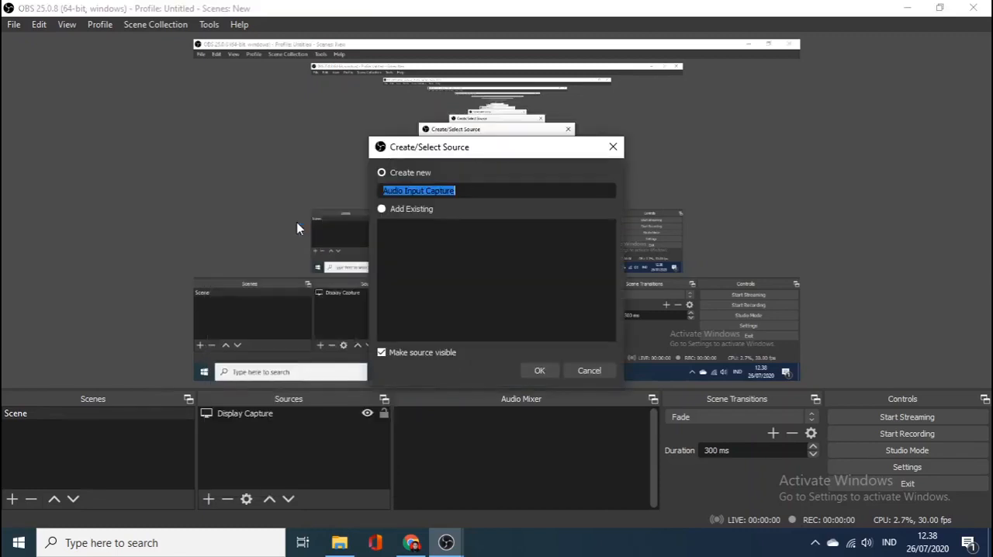
click(541, 371)
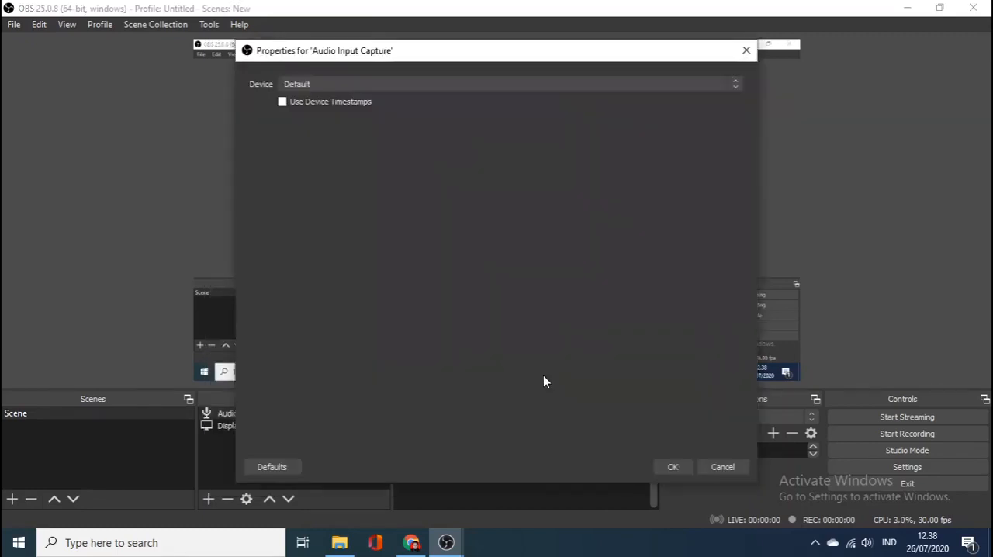
click(559, 84)
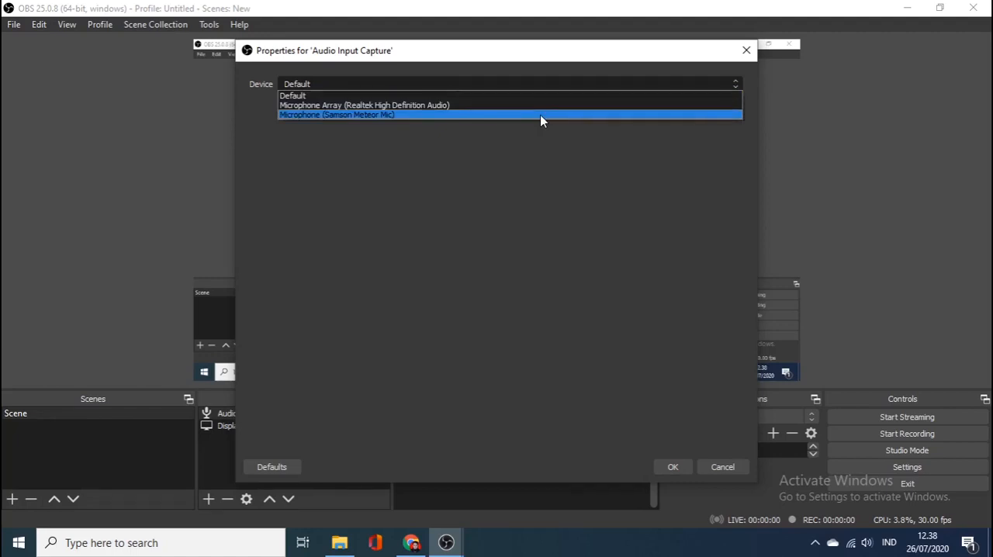
click(540, 115)
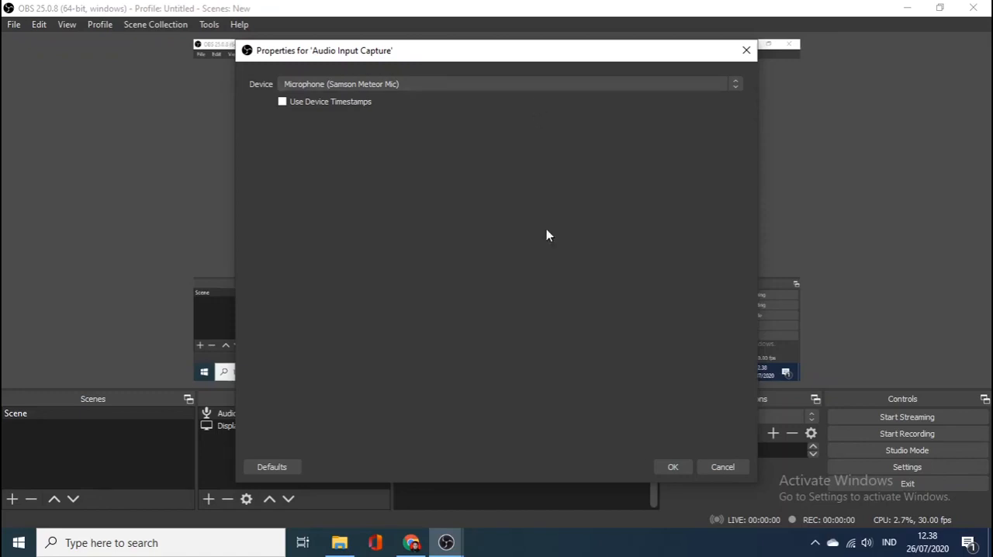
click(672, 469)
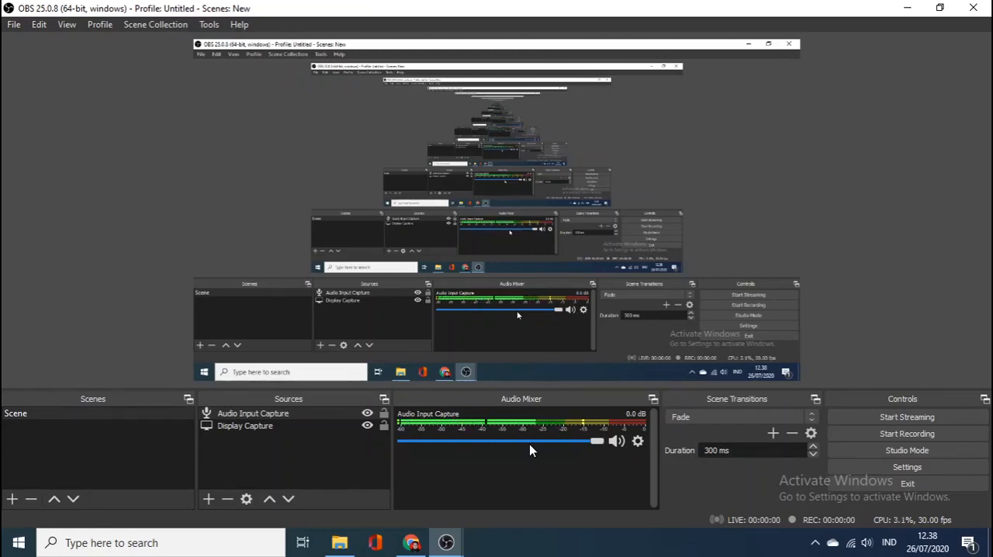
Step: Remove the Audio Input Capture source from the scene
click(229, 504)
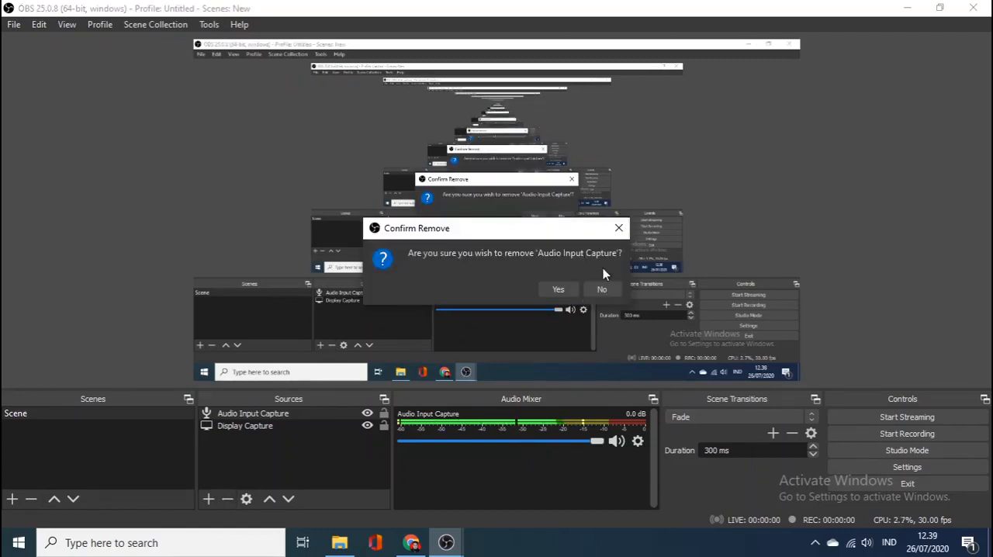
click(559, 289)
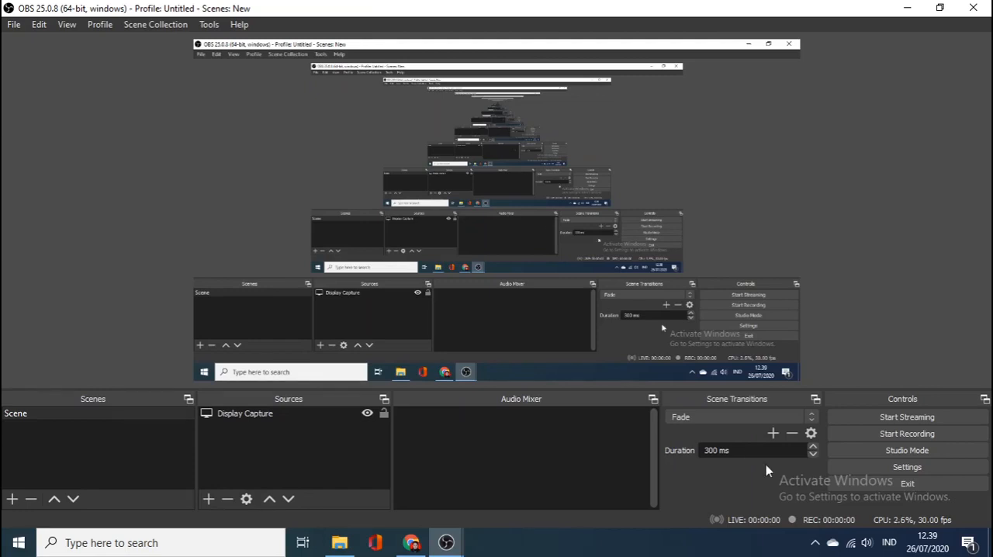
click(880, 475)
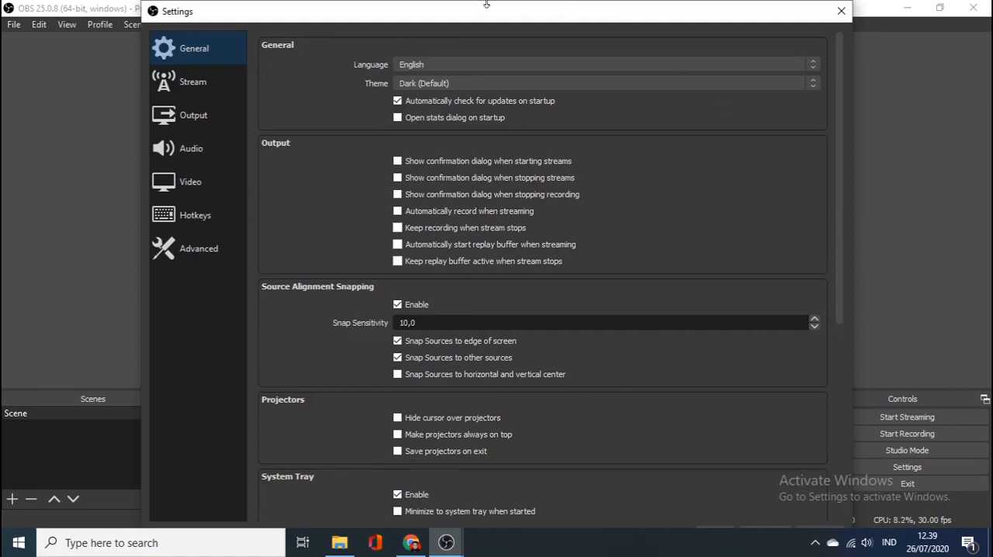
drag(485, 3, 532, 246)
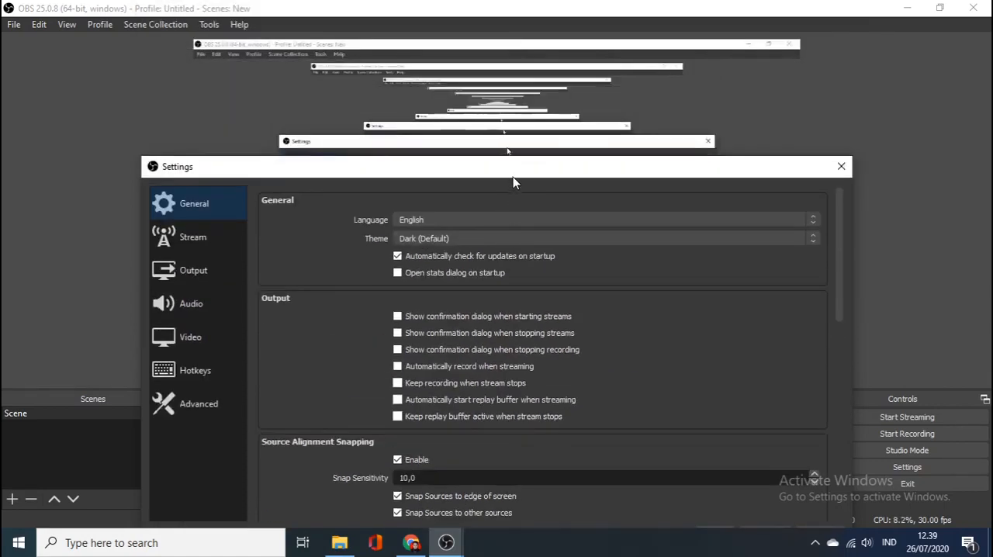
drag(513, 177, 540, 55)
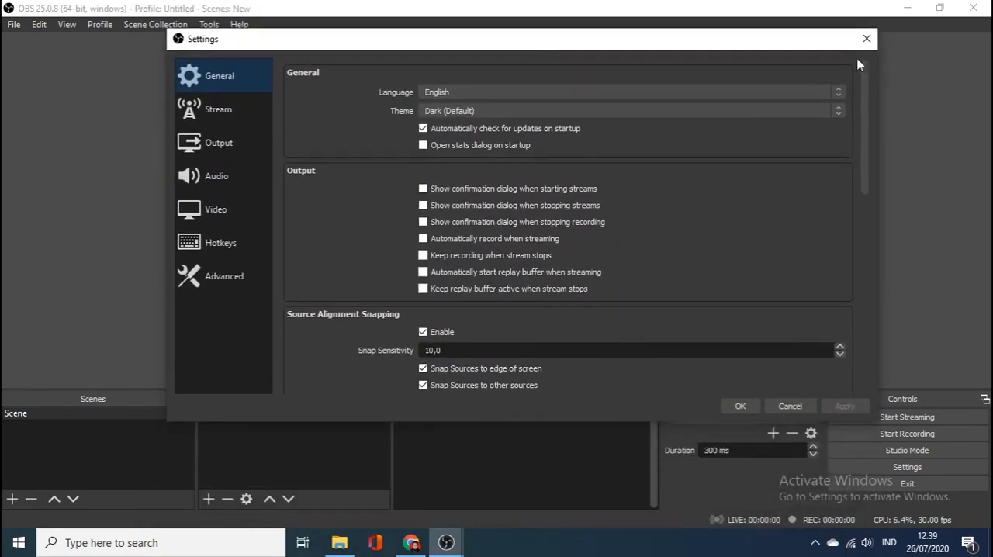
click(791, 407)
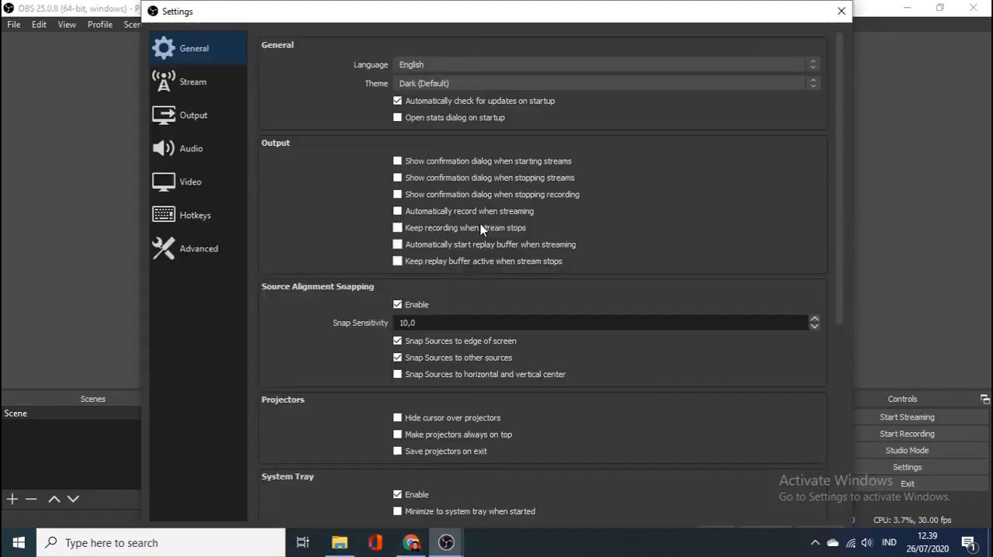
Step: In the audio settings, set the Mic/Auxiliary Audio device to Default and apply the change
drag(384, 7, 391, 55)
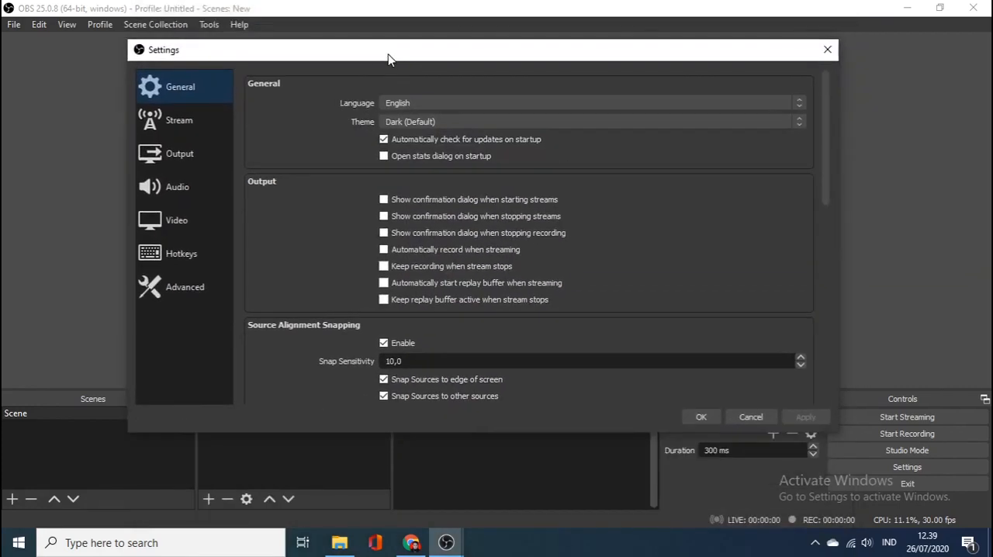
click(193, 183)
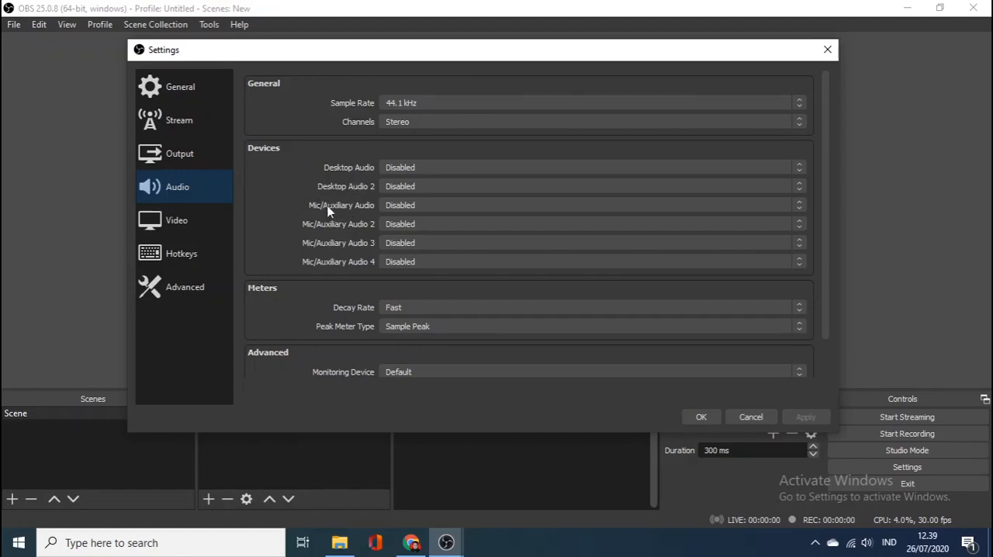
click(409, 226)
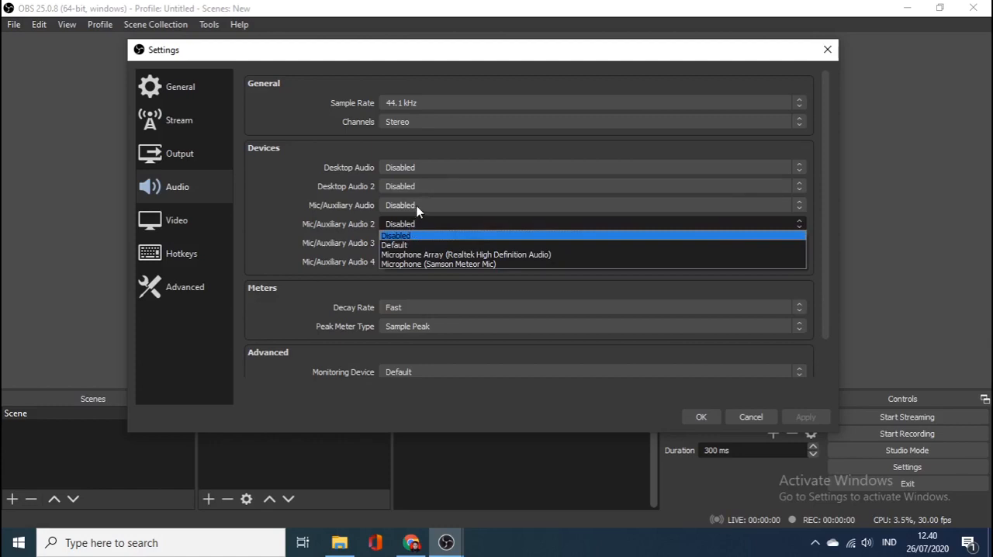
click(417, 207)
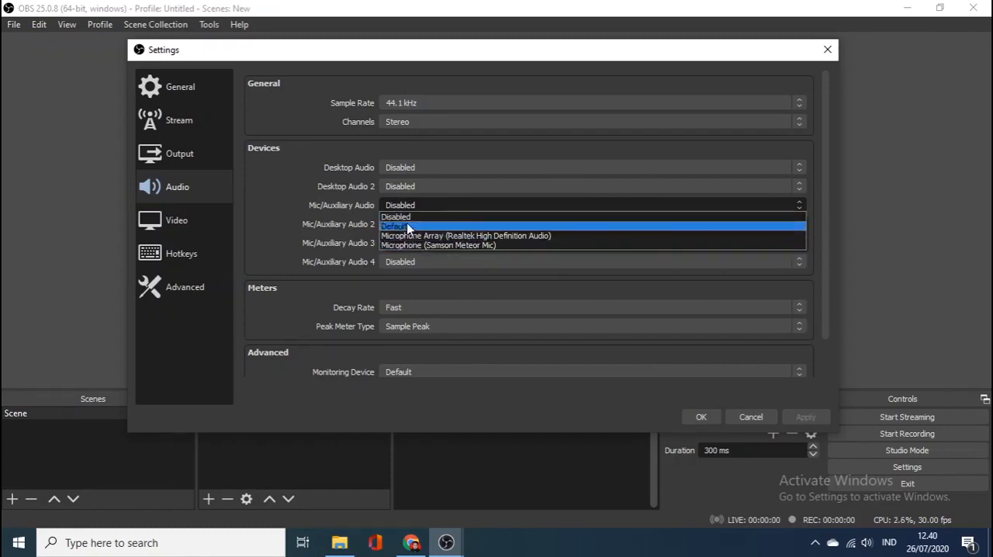
click(408, 227)
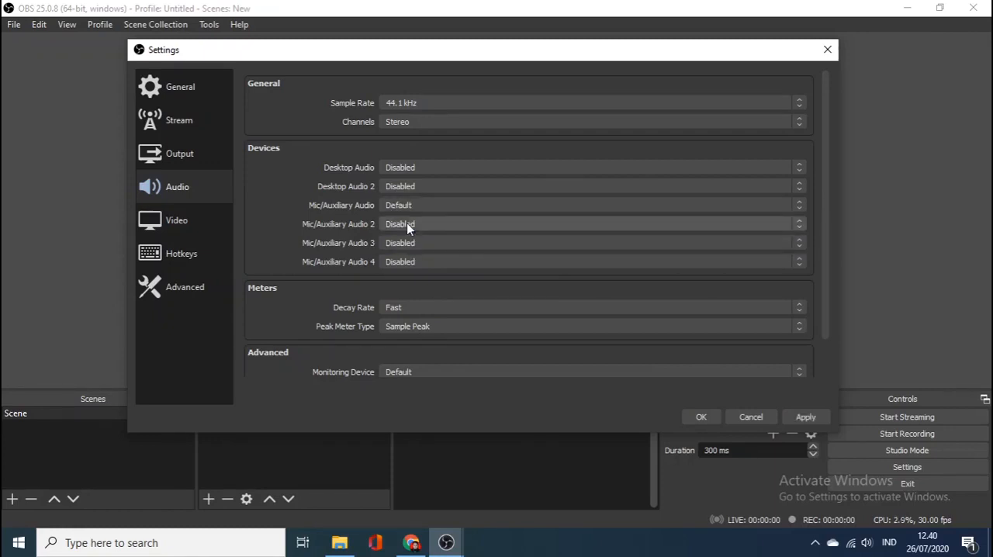
click(799, 419)
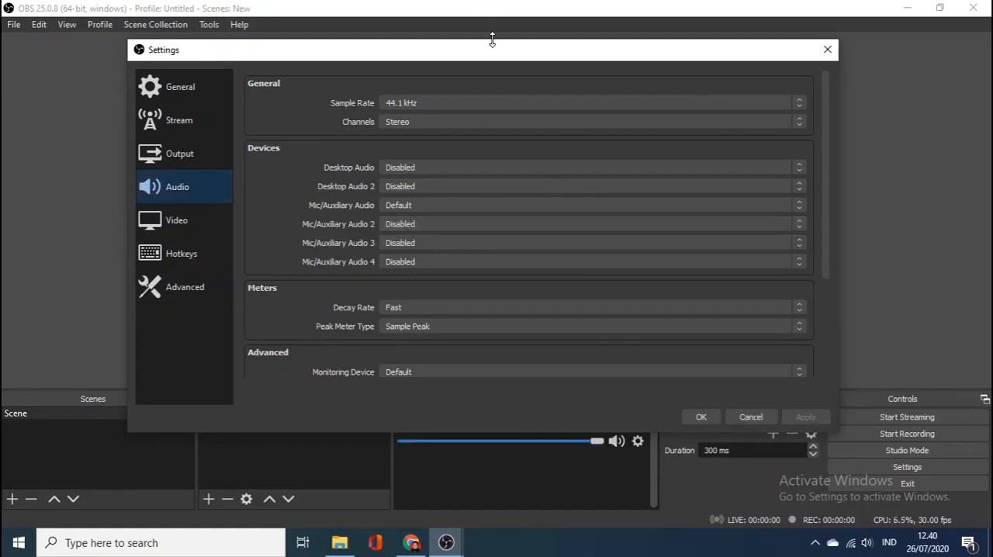
Step: Check which playback devices Windows offers in its speaker volume control
drag(494, 59, 498, 23)
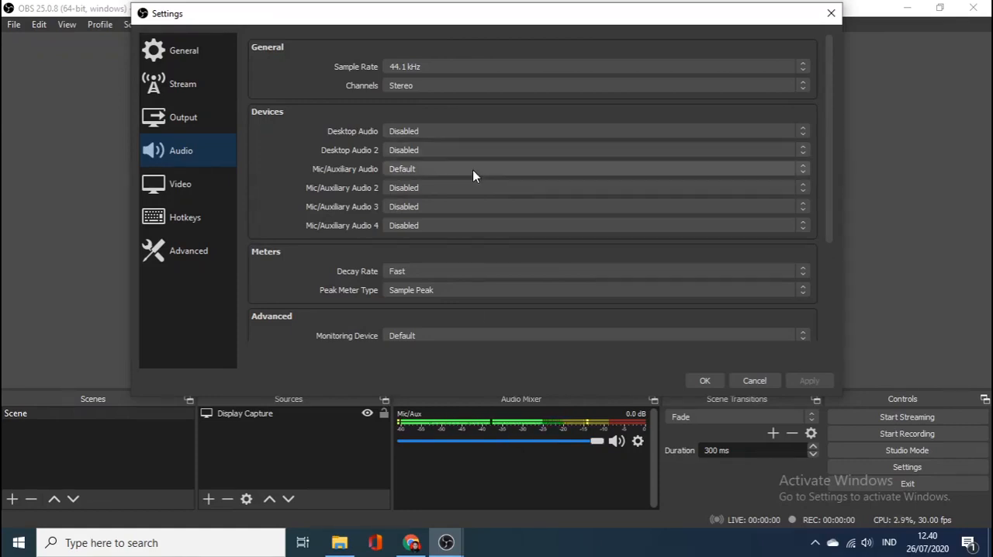
click(868, 544)
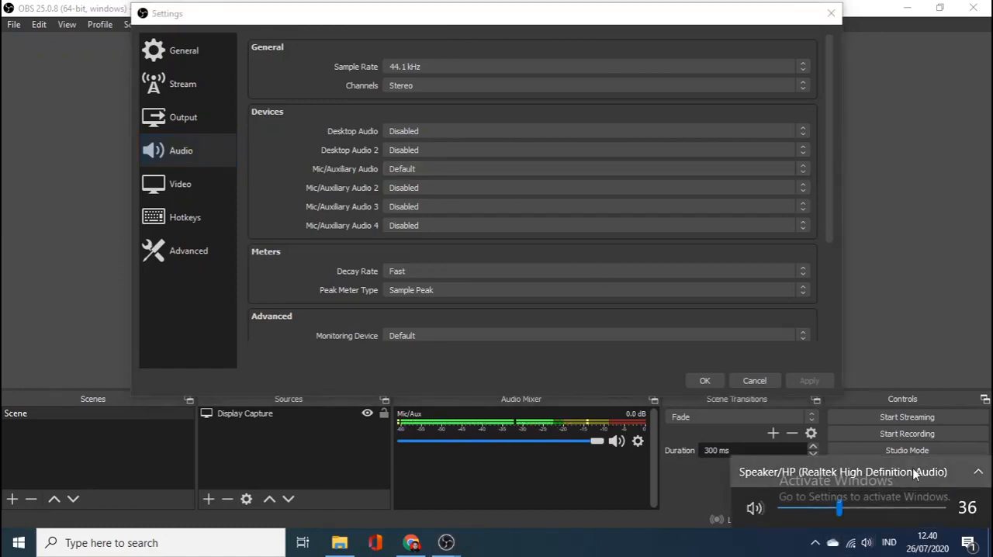
click(868, 543)
click(867, 544)
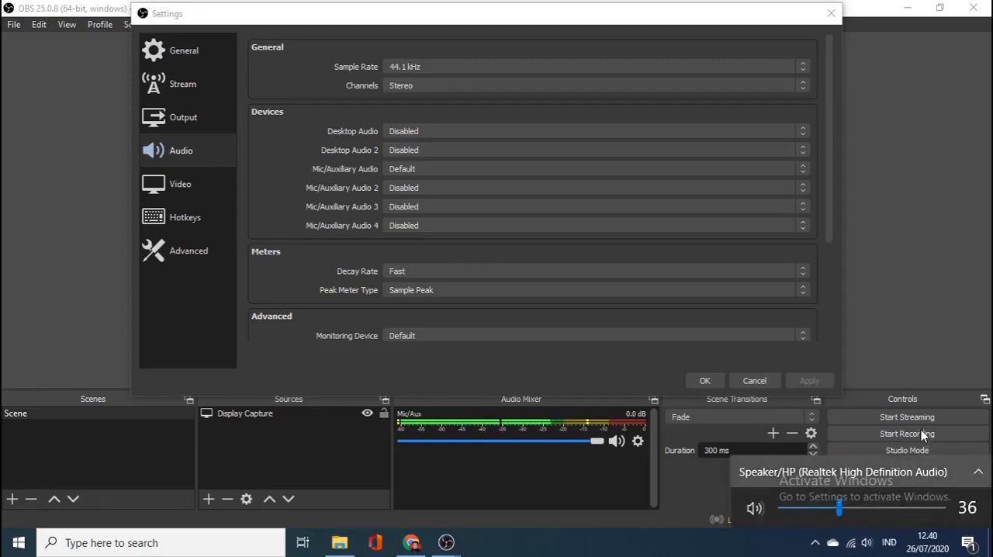
click(917, 470)
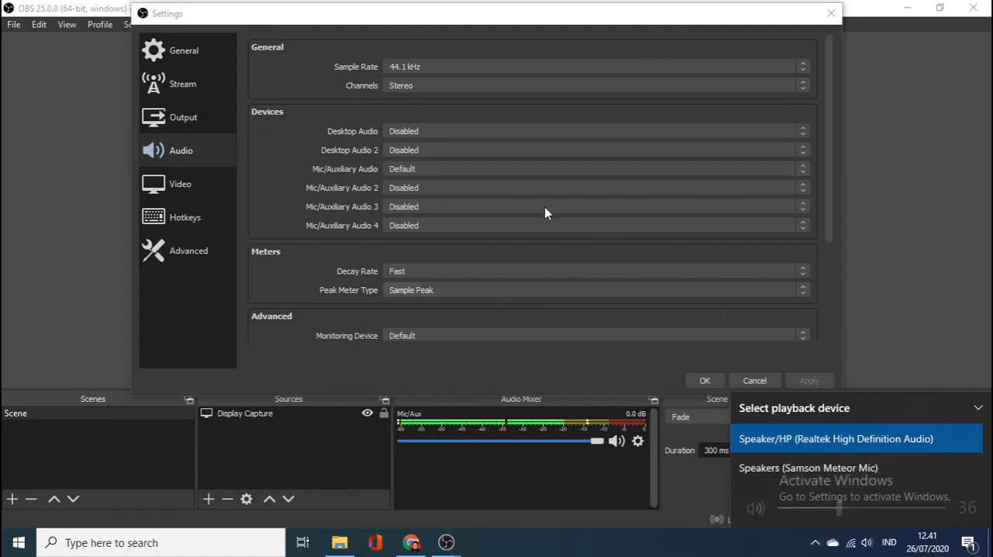
Step: Set the Mic/Auxiliary Audio device to Microphone (Samson Meteor Mic) and apply the change
click(527, 170)
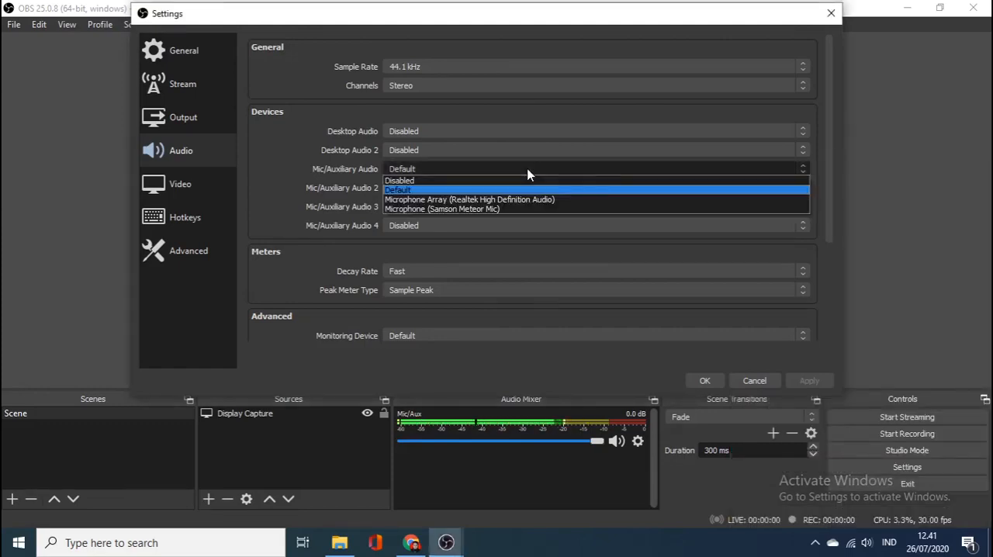
click(467, 209)
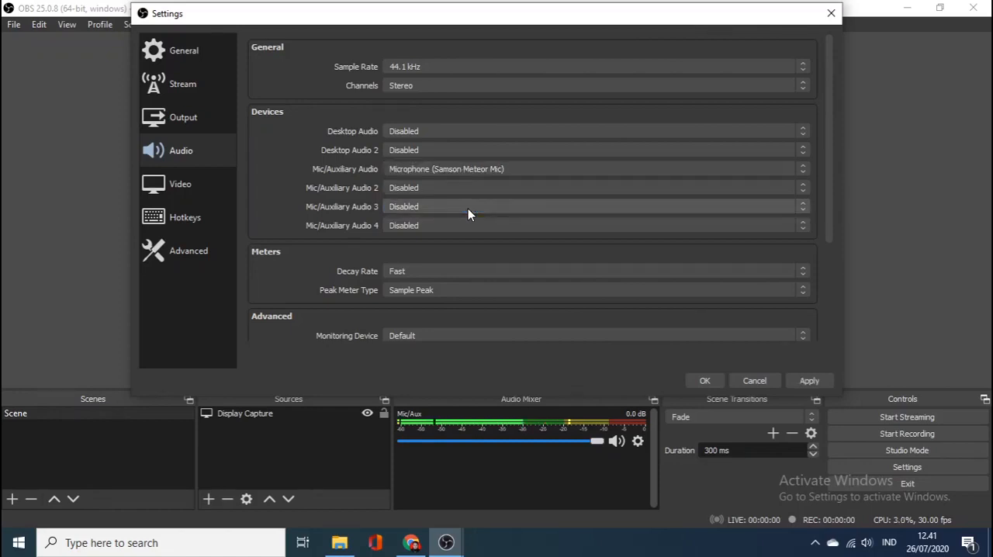
click(807, 382)
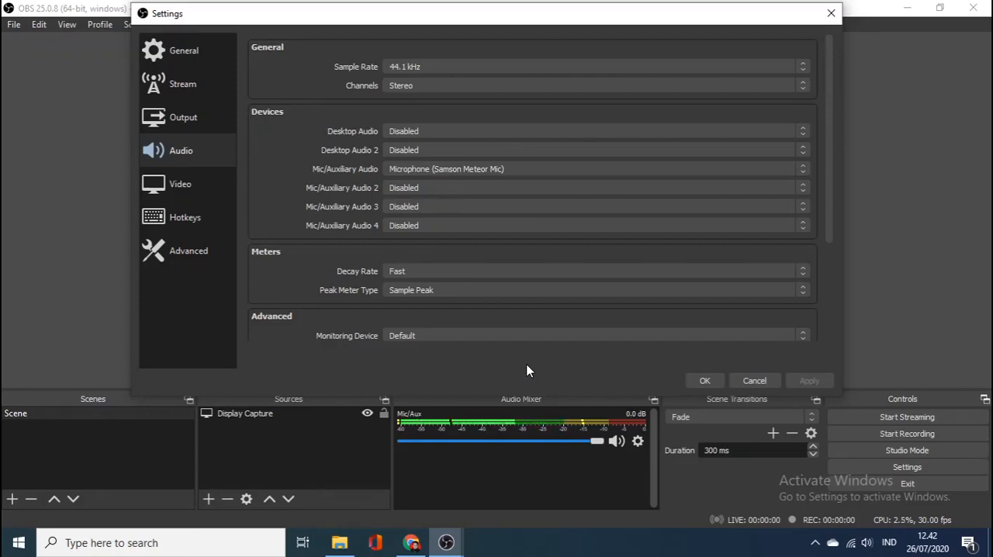
Step: Set the first Desktop Audio device to Default and apply the change
click(416, 137)
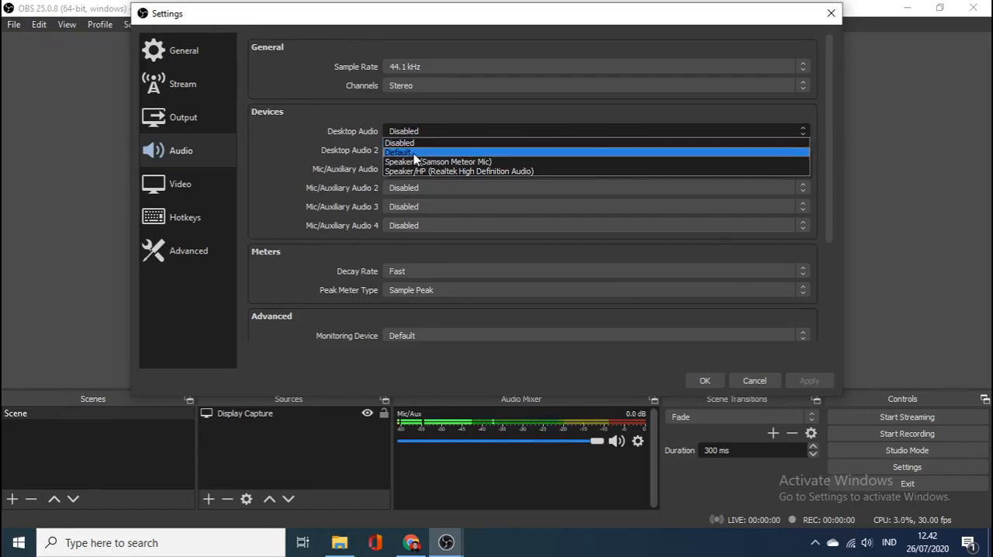
click(415, 155)
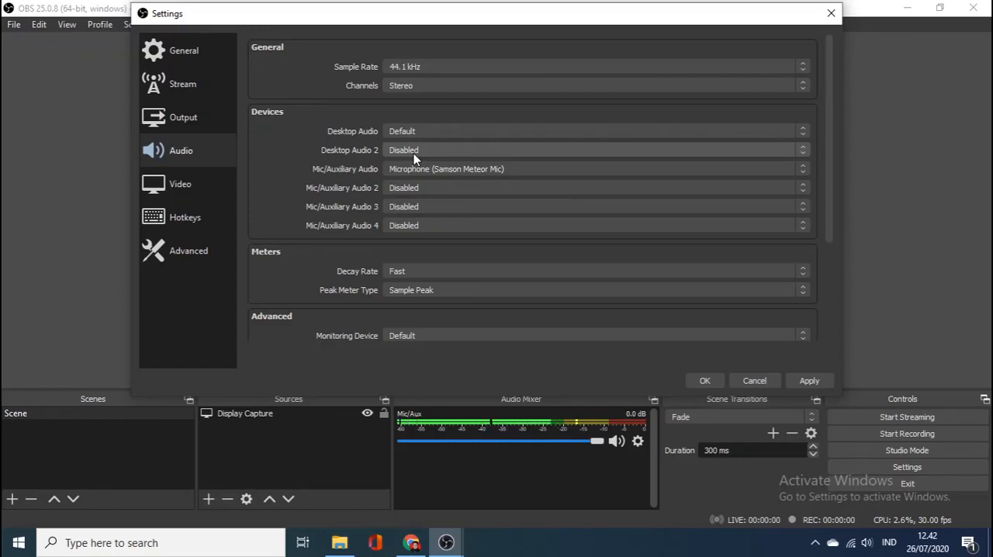
click(450, 130)
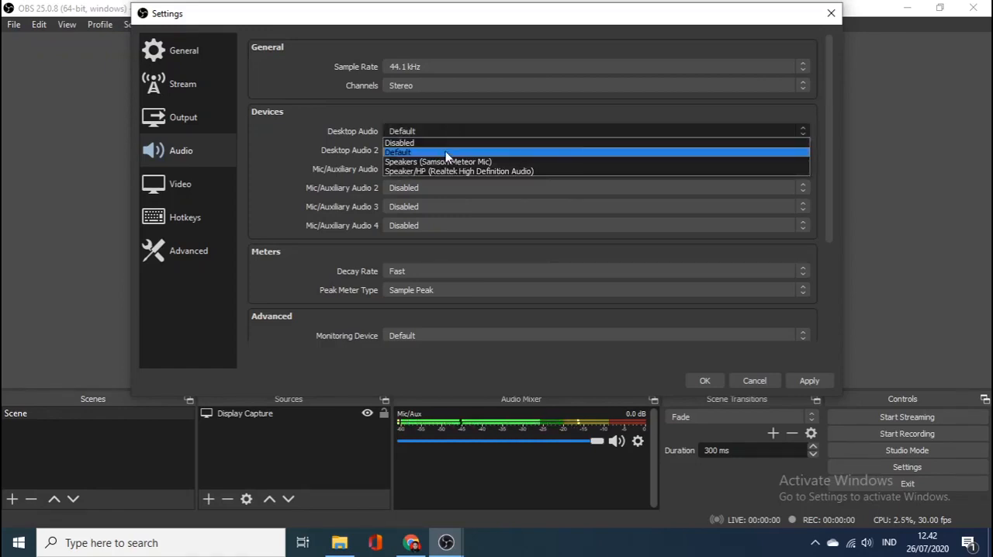
click(446, 152)
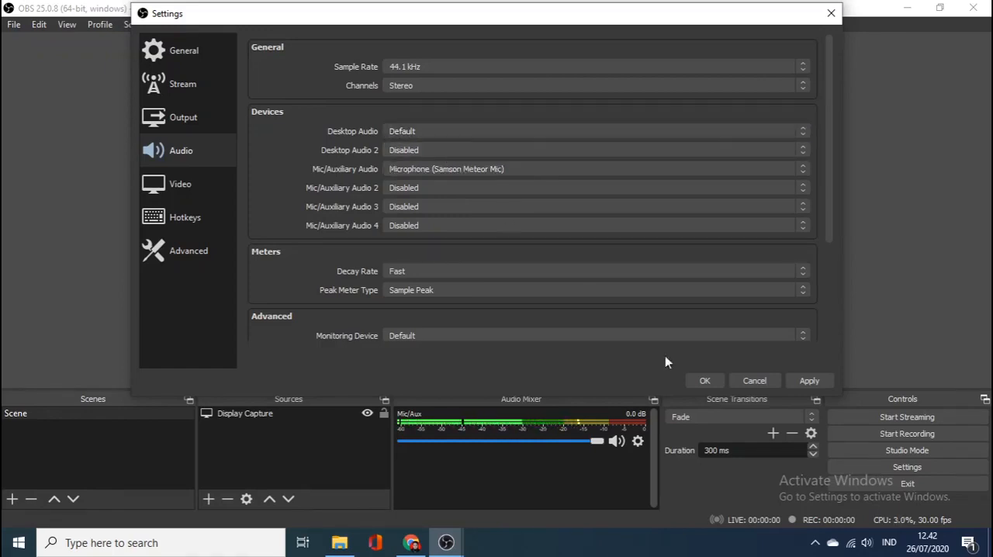
click(798, 382)
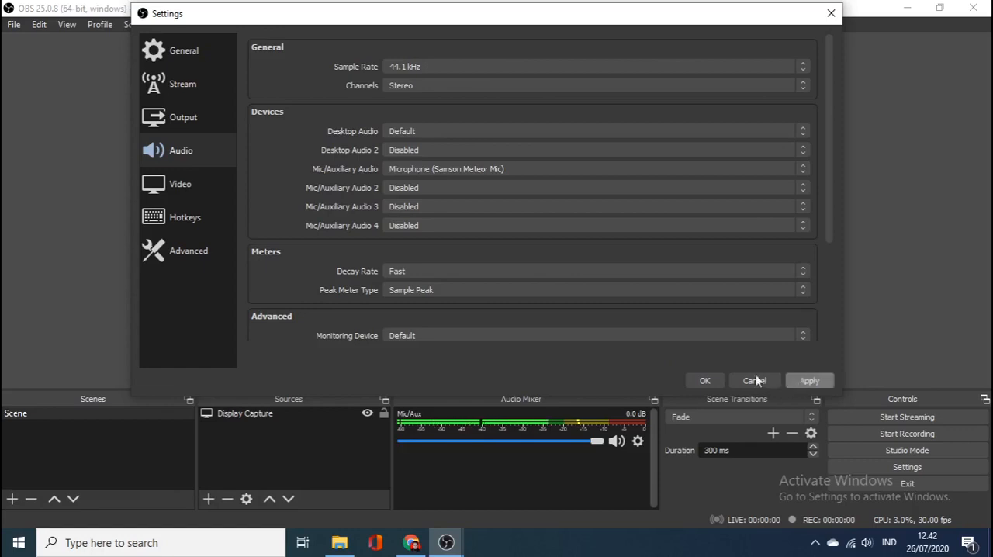
Step: Accept and close the settings, and snap the OBS window to the left half of the desktop
click(705, 381)
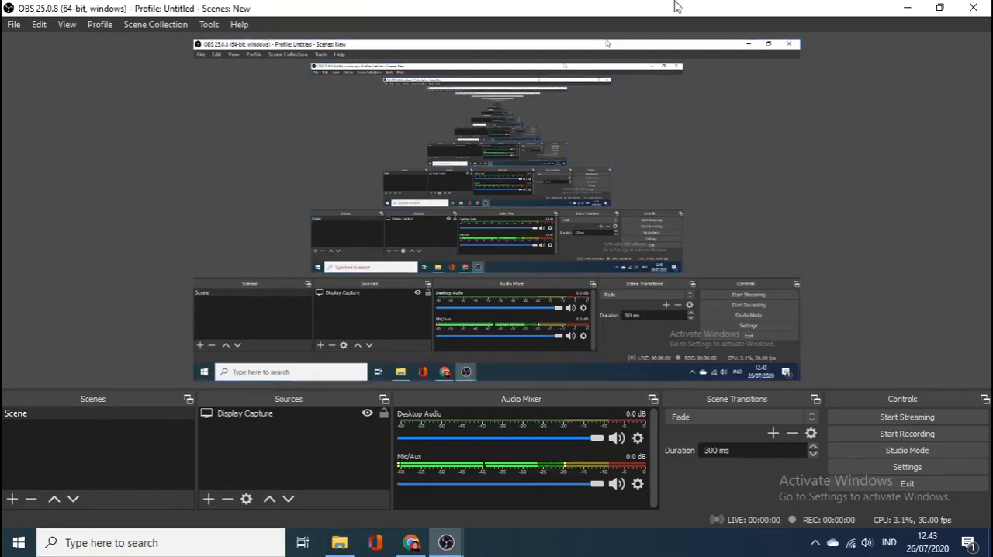
drag(676, 4, 2, 139)
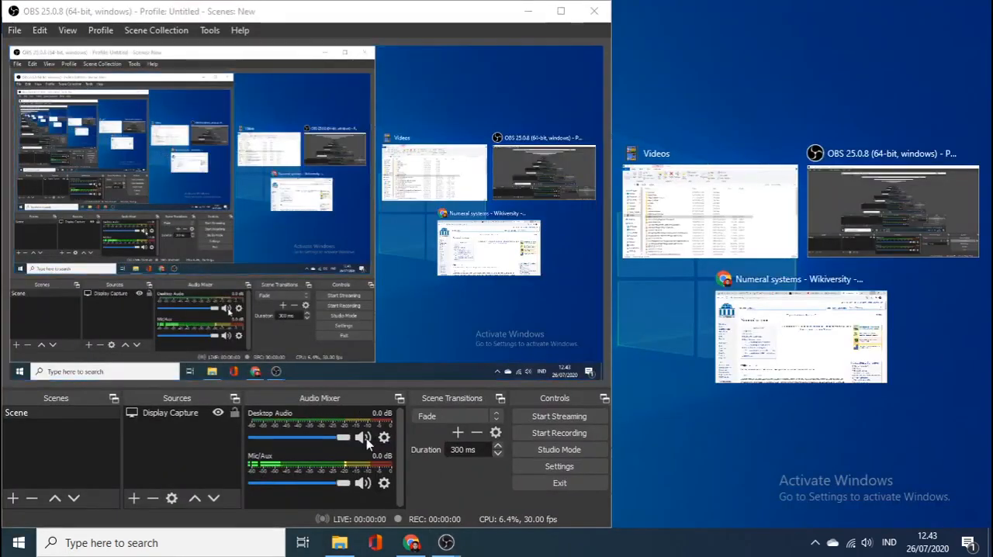
Step: Switch to Chrome, open YouTube in a new tab and play the recommended Hyundai Country Calendar Episode 19 video
click(411, 543)
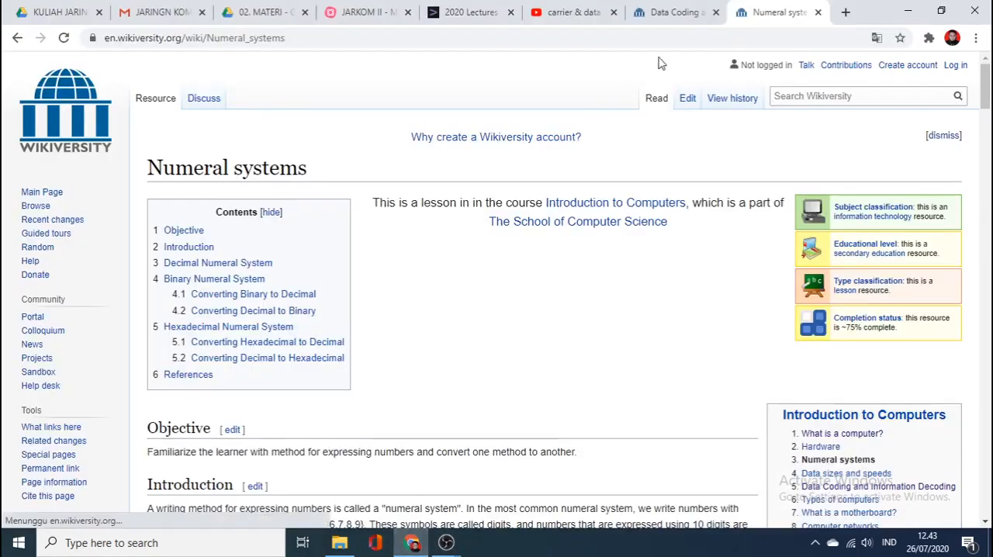
click(846, 12)
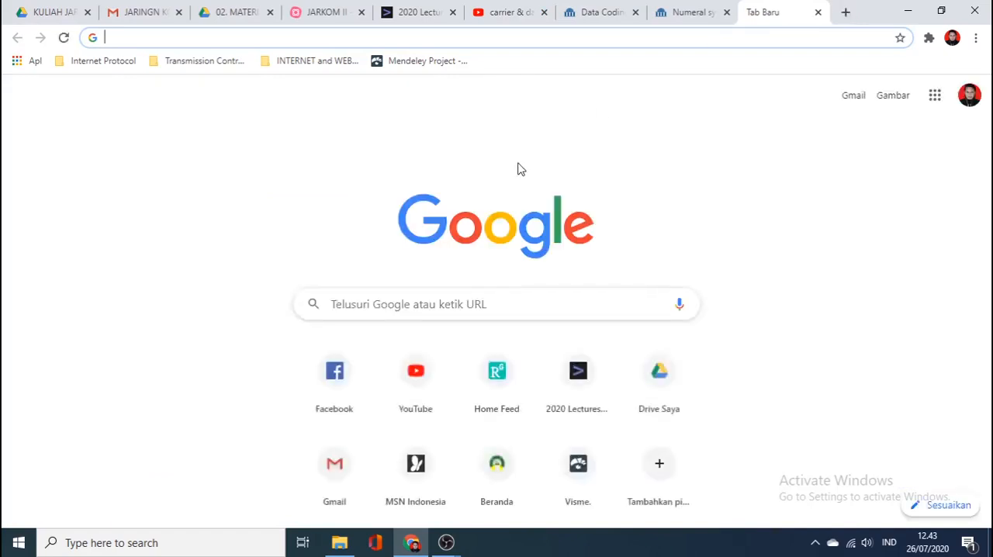
click(415, 370)
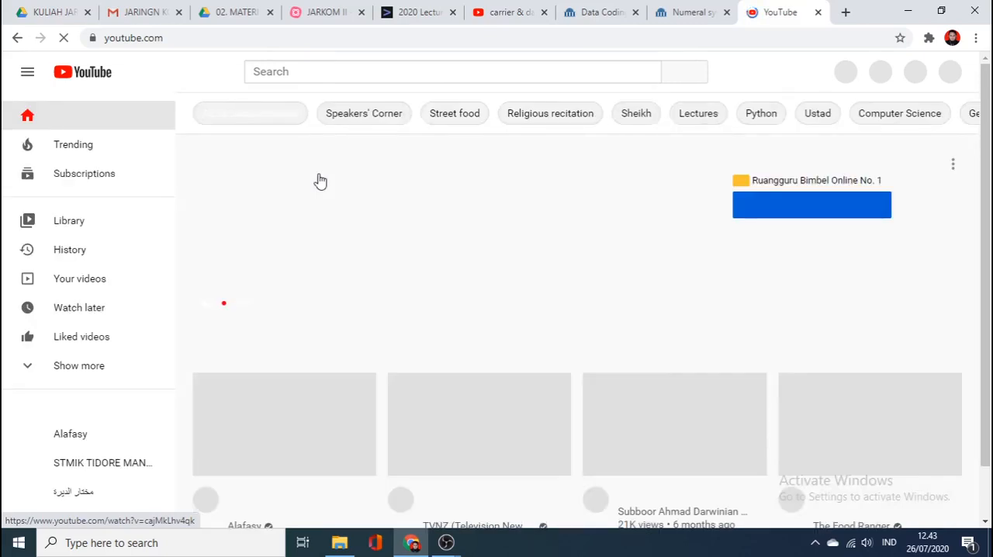
scroll(320, 180, down, 2)
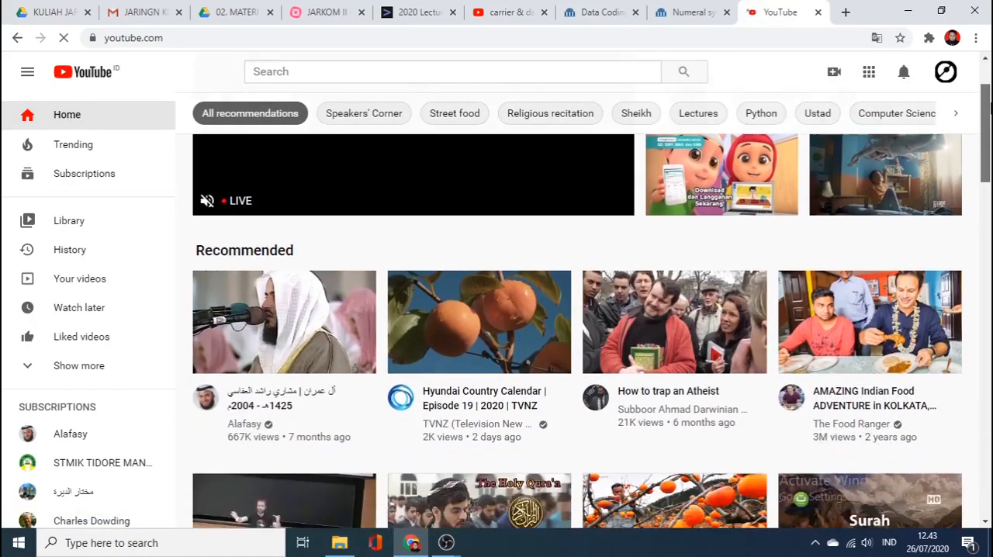
drag(991, 108, 991, 116)
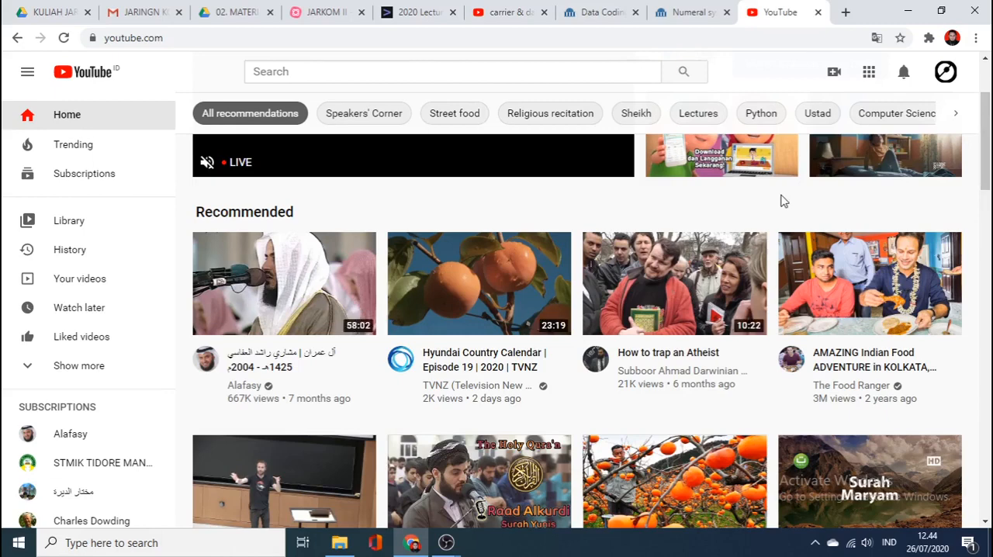
mouse_move(398, 300)
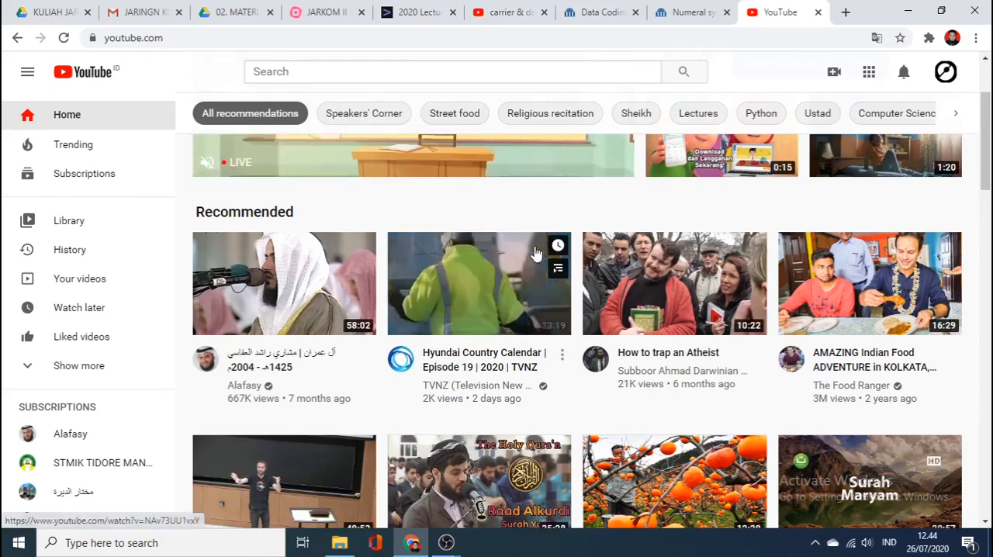
click(398, 301)
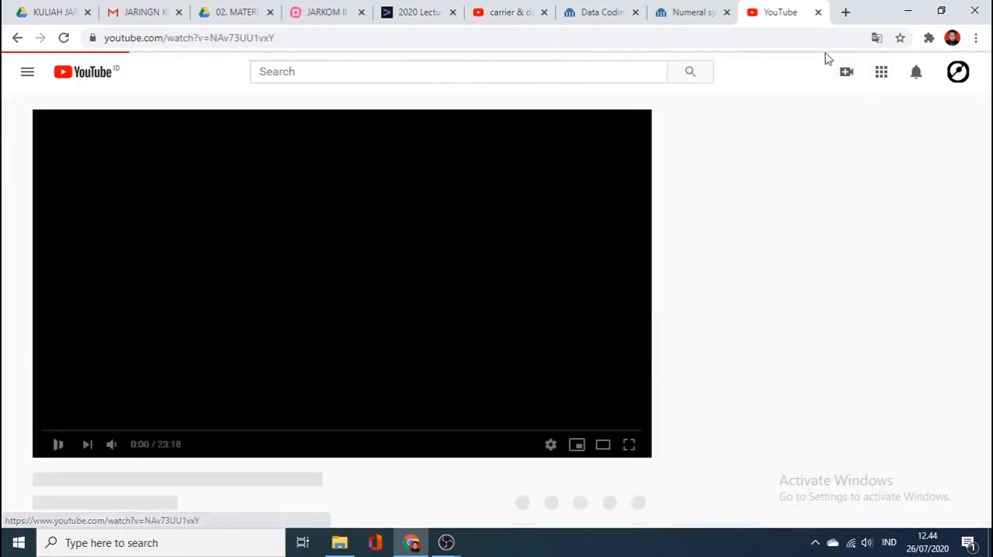
Step: Minimize the browser and lower the Desktop Audio volume in the OBS audio mixer to -28.2 dB
click(907, 11)
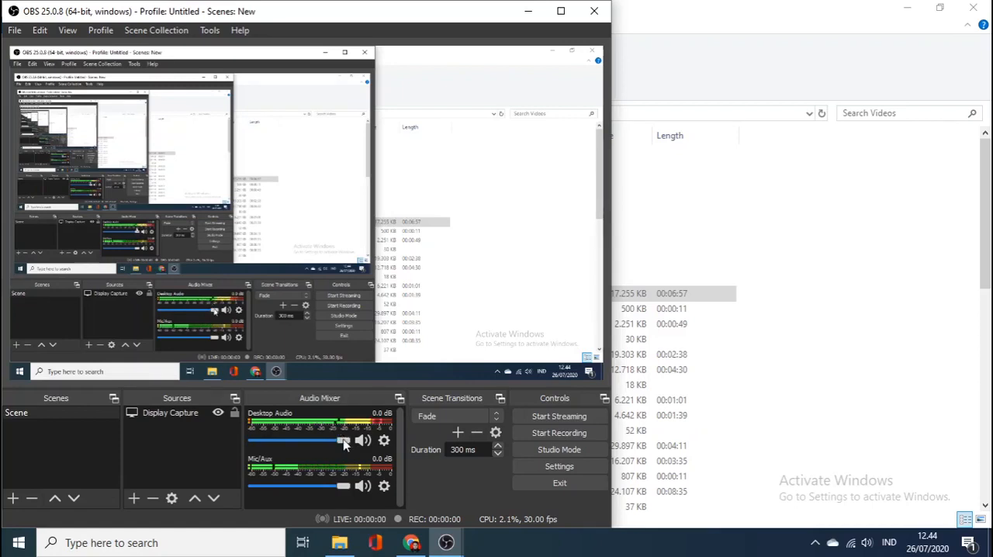
drag(344, 442, 290, 444)
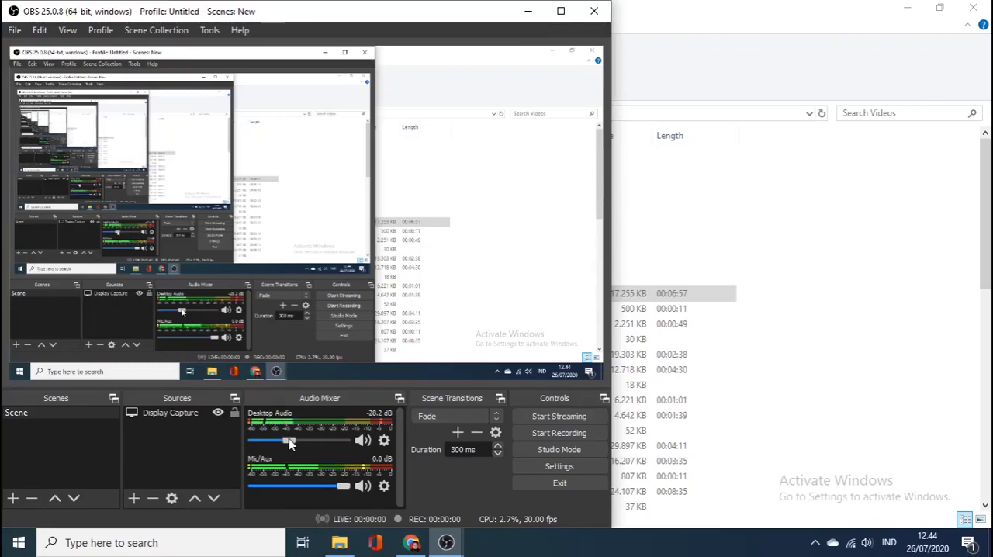
Step: Switch to Chrome, pause the playing YouTube video and return to the OBS window
click(411, 542)
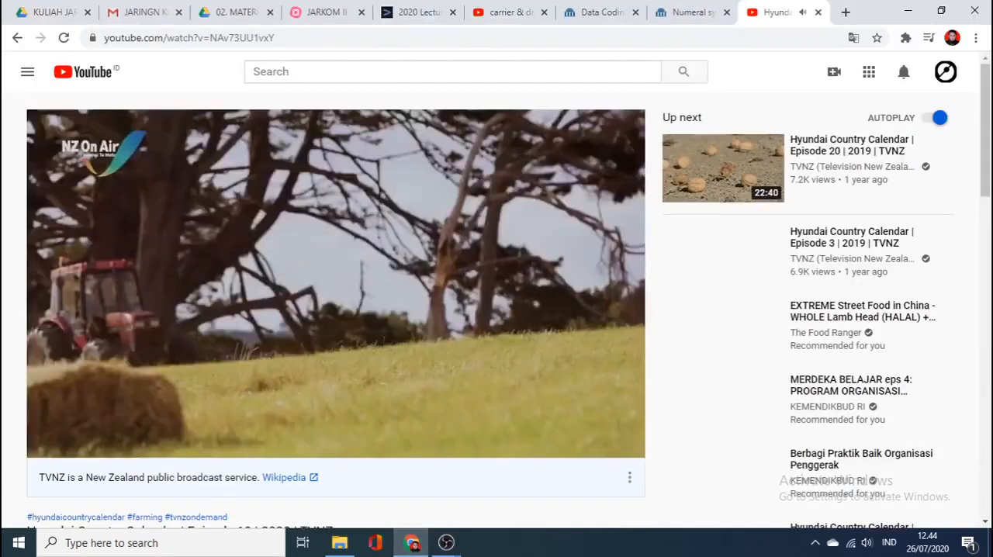
click(447, 308)
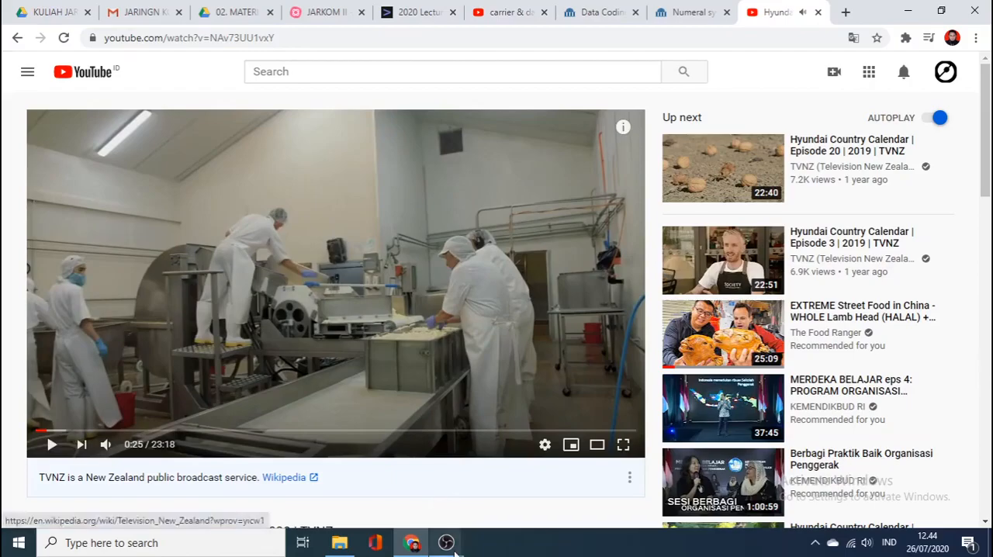
mouse_move(446, 543)
click(395, 476)
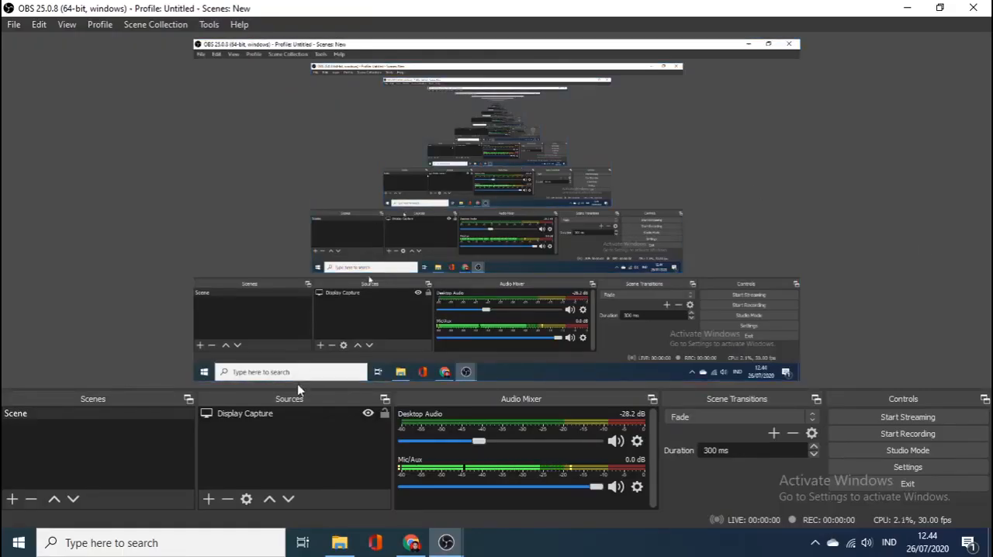
Step: Select the Display Capture source, check which source types can be added, and close the list without adding one
click(228, 416)
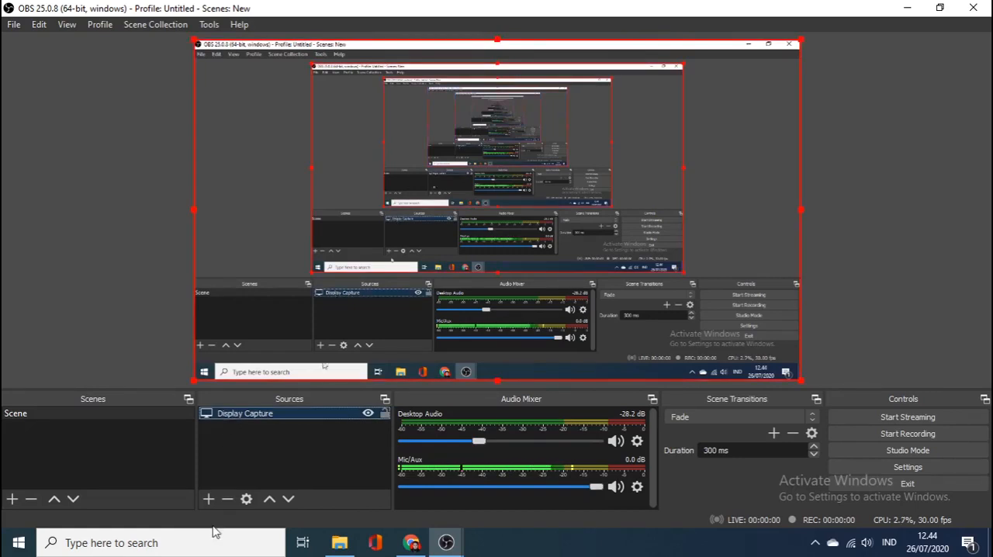
click(209, 502)
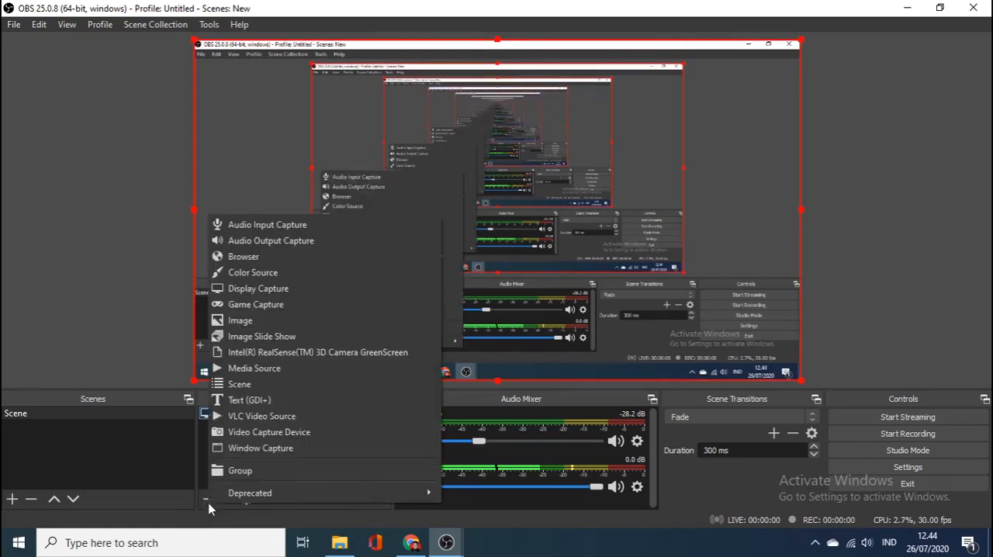
click(208, 504)
click(208, 504)
click(527, 512)
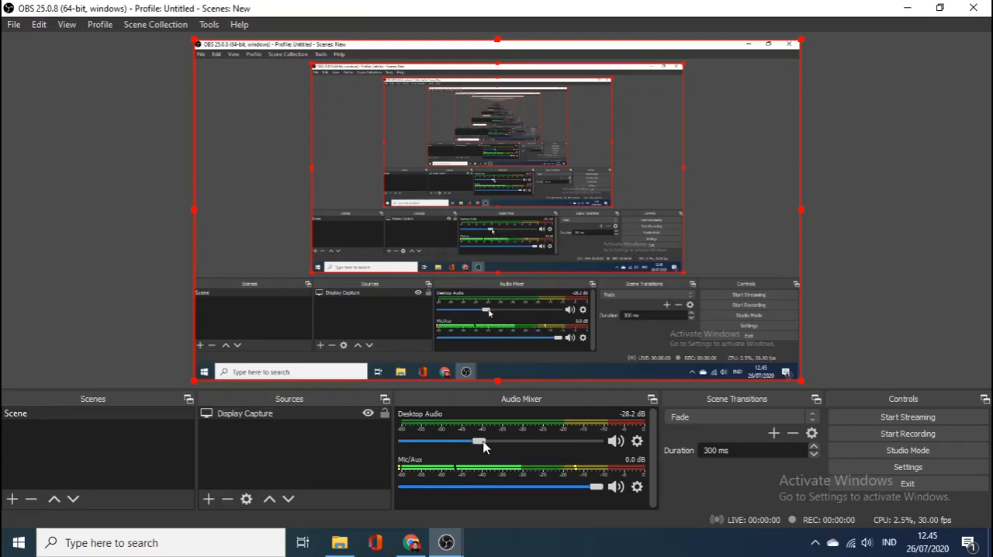
Step: Reopen the audio settings, reposition the dialog so its confirmation options are reachable, and review the device, meter and hotkey options
click(917, 472)
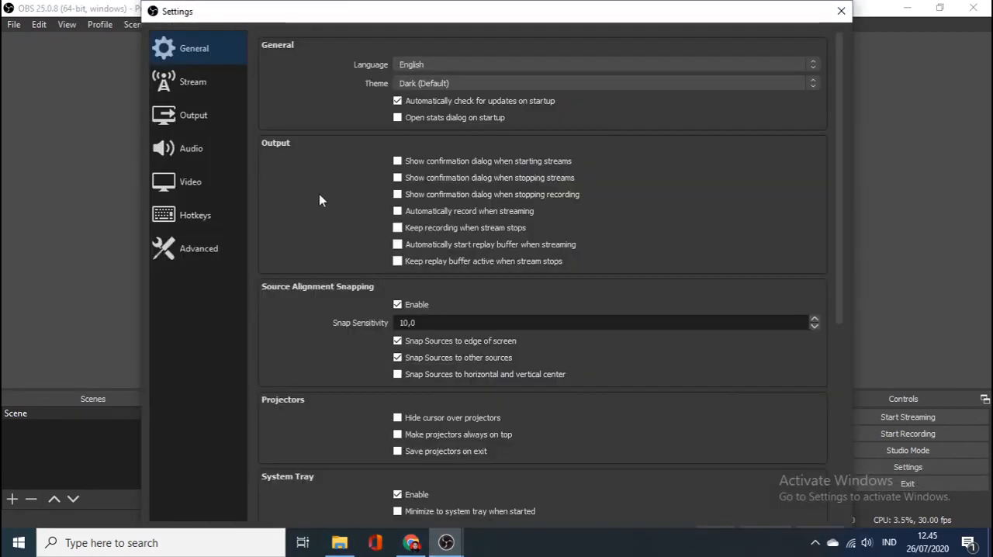
click(208, 150)
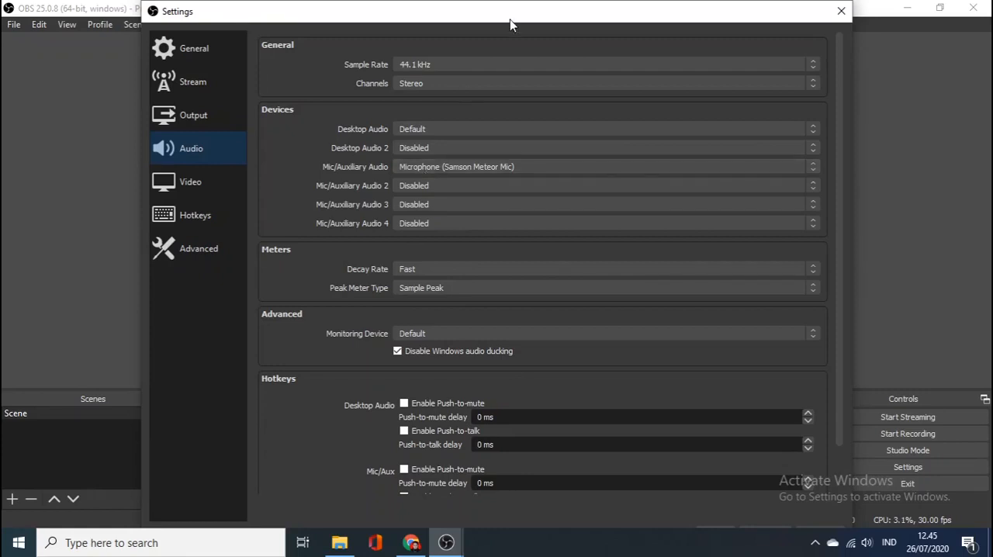
mouse_move(528, 21)
mouse_down()
mouse_move(530, 90)
mouse_move(533, 4)
mouse_up()
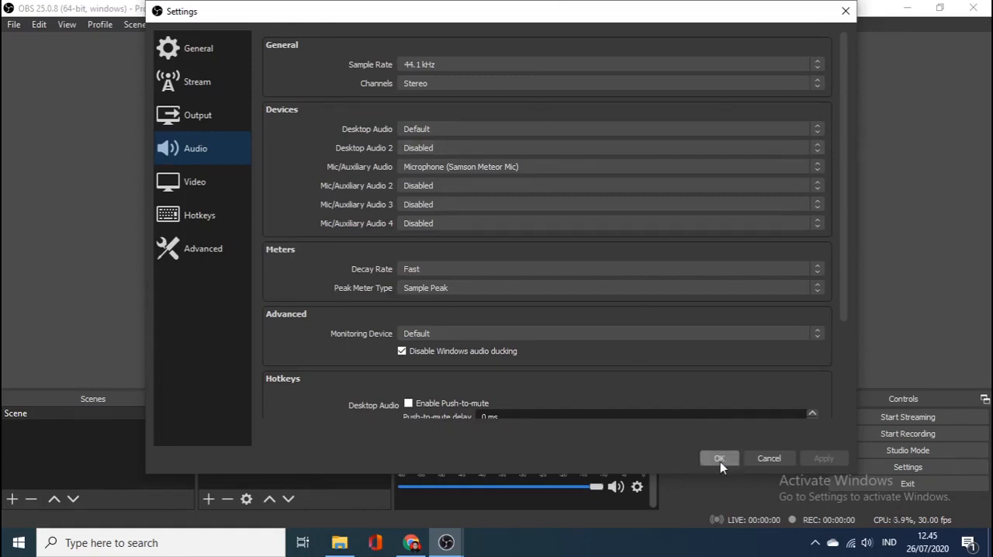
scroll(845, 319, down, 3)
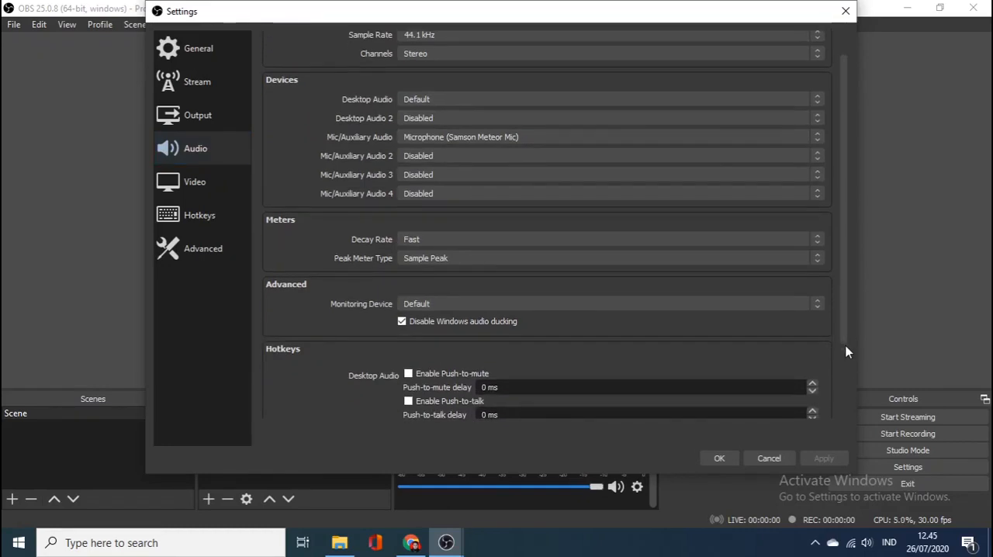